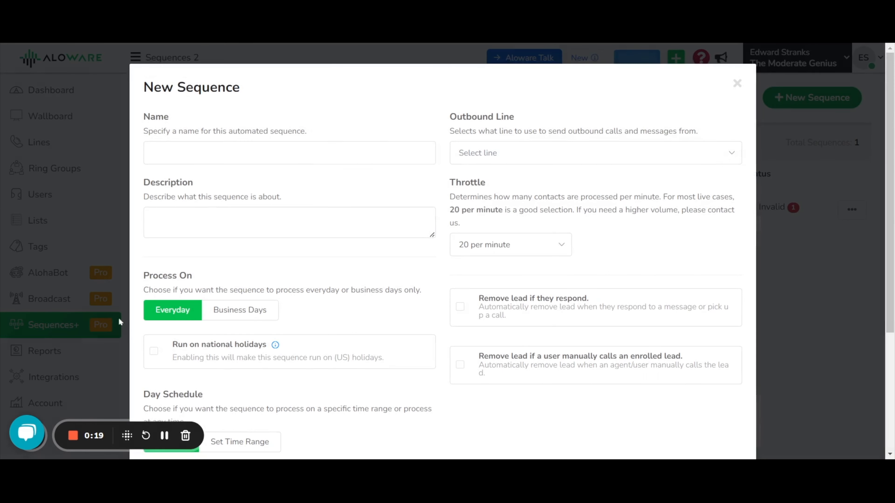
Step: Name the new sequence Test #2 and choose Test as its outbound line
{"action": "left_click", "coordinate": [193, 156]}
{"action": "type", "text": "Test #2"}
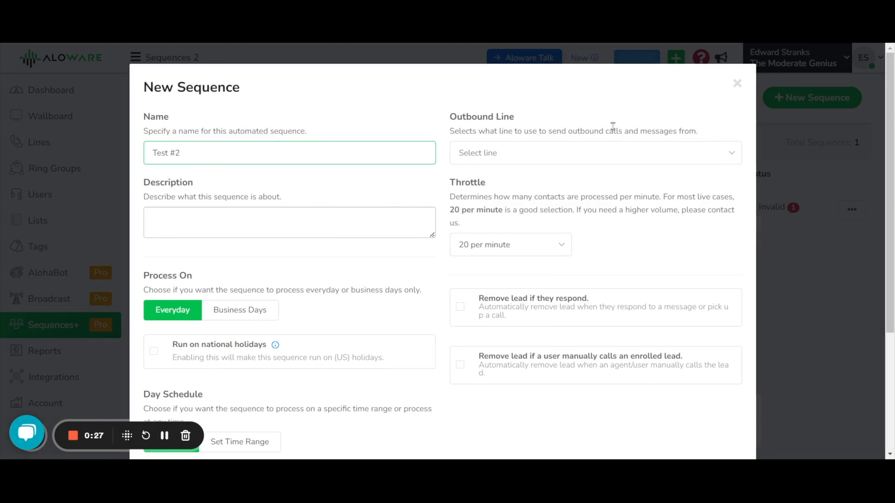
{"action": "left_click", "coordinate": [559, 152]}
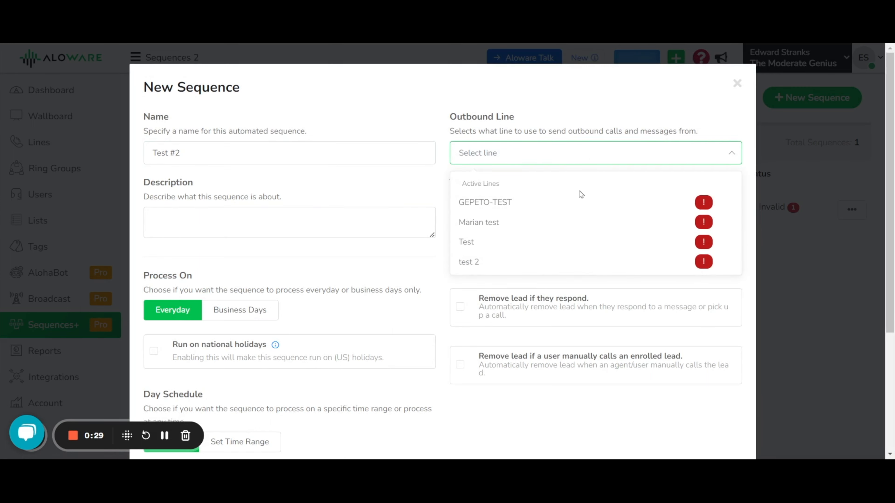
{"action": "left_click", "coordinate": [543, 240]}
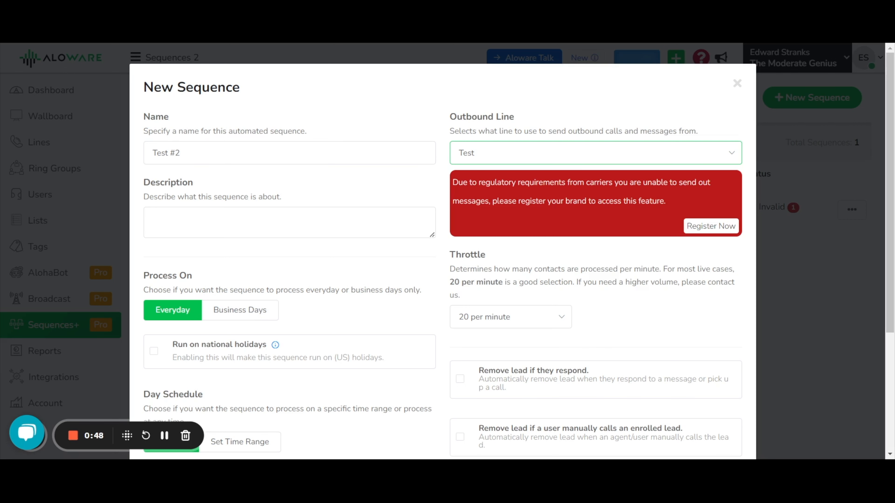
Step: Set the sequence's throttle to 20 per minute
{"action": "scroll", "coordinate": [663, 211], "scroll_direction": "down", "scroll_amount": 2}
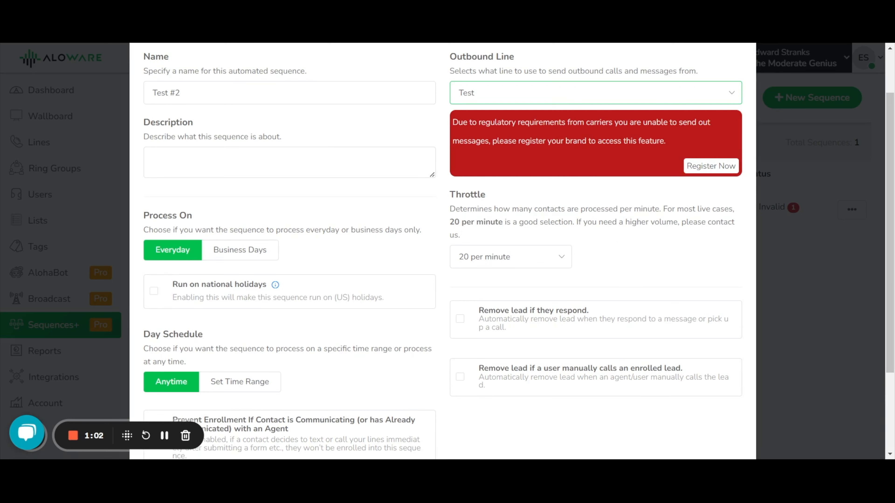
{"action": "left_click", "coordinate": [518, 258]}
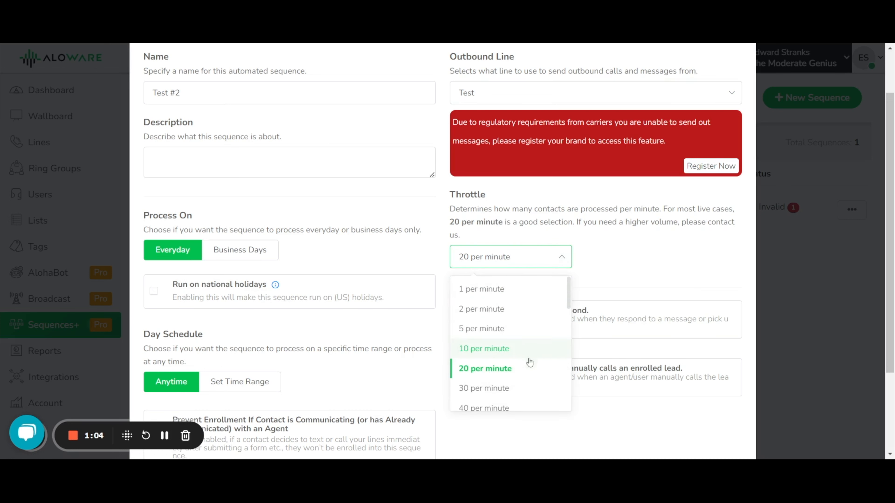
{"action": "left_click", "coordinate": [513, 372]}
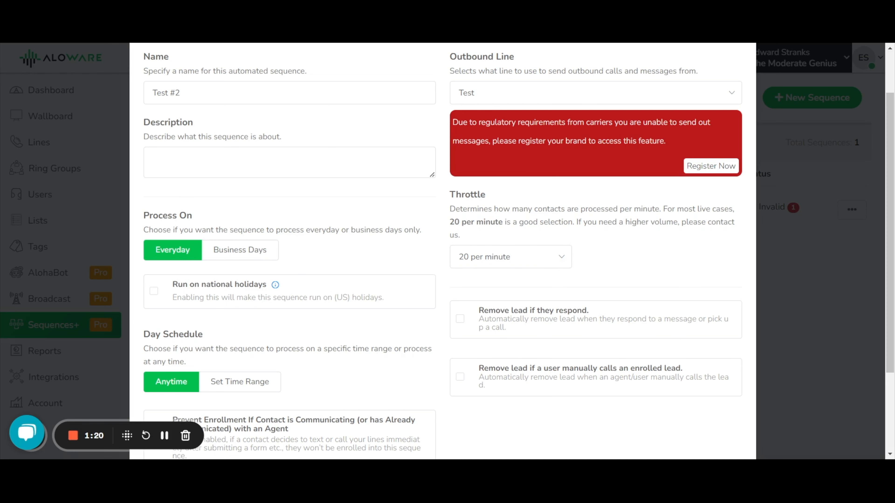
Step: Switch the sequence's day schedule to a set time range and review its start and end time options
{"action": "scroll", "coordinate": [167, 309], "scroll_direction": "down", "scroll_amount": 3}
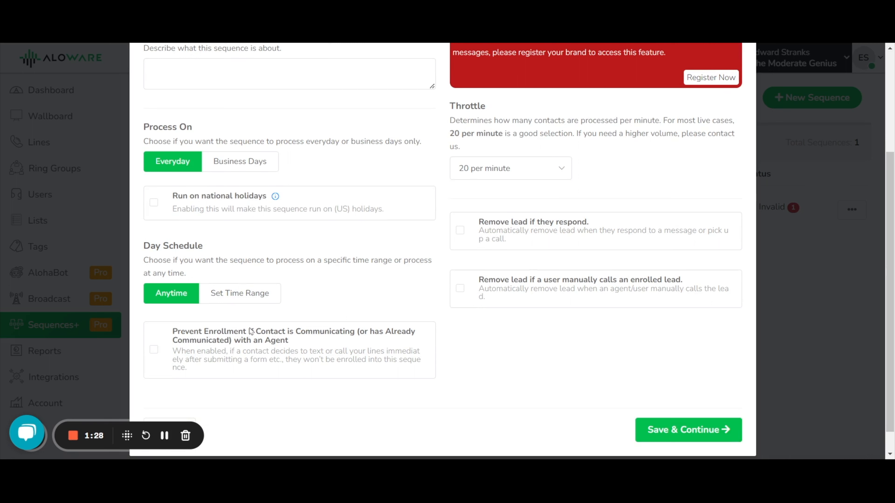
{"action": "scroll", "coordinate": [248, 329], "scroll_direction": "down", "scroll_amount": 1}
{"action": "left_click", "coordinate": [246, 270]}
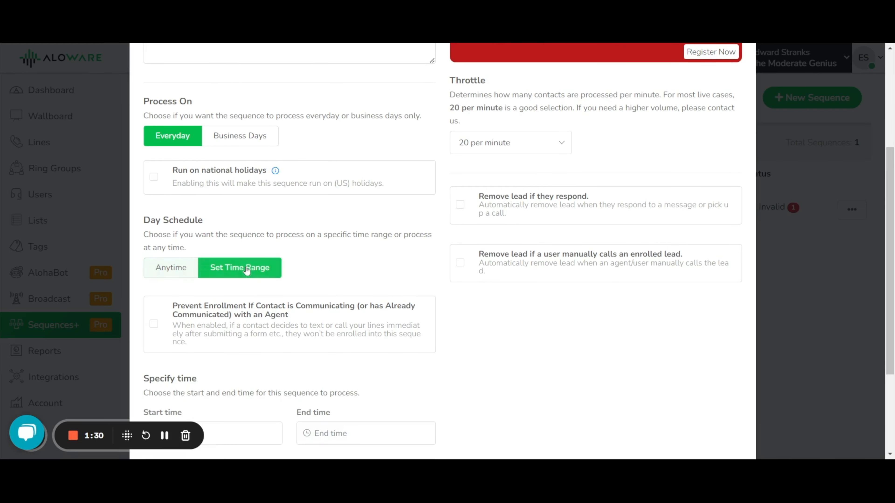
{"action": "scroll", "coordinate": [225, 292], "scroll_direction": "down", "scroll_amount": 4}
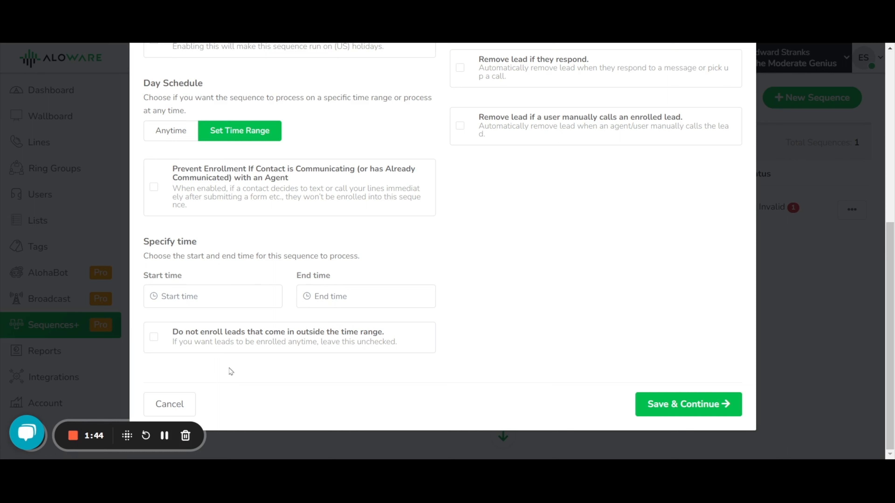
{"action": "left_click_drag", "start_coordinate": [889, 300], "coordinate": [888, 275]}
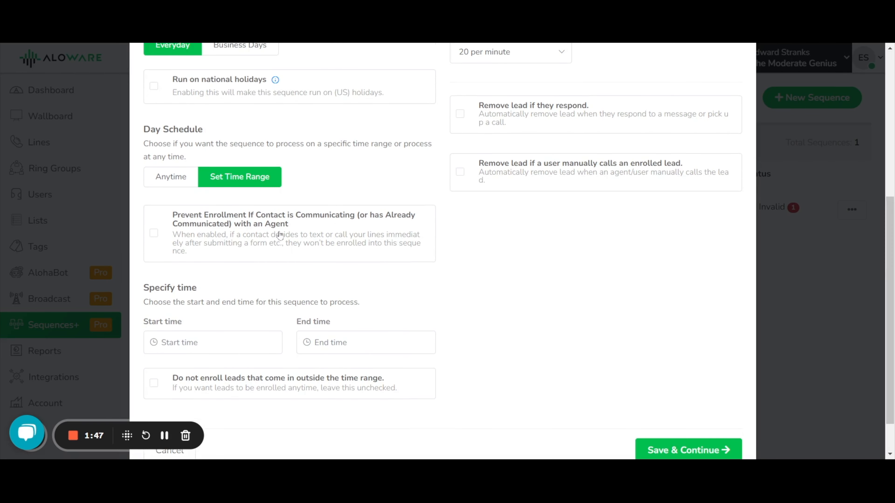
Step: Prevent enrollment of contacts communicating with an agent, and remove leads who respond or are manually called by a user
{"action": "scroll", "coordinate": [142, 361], "scroll_direction": "up", "scroll_amount": 3}
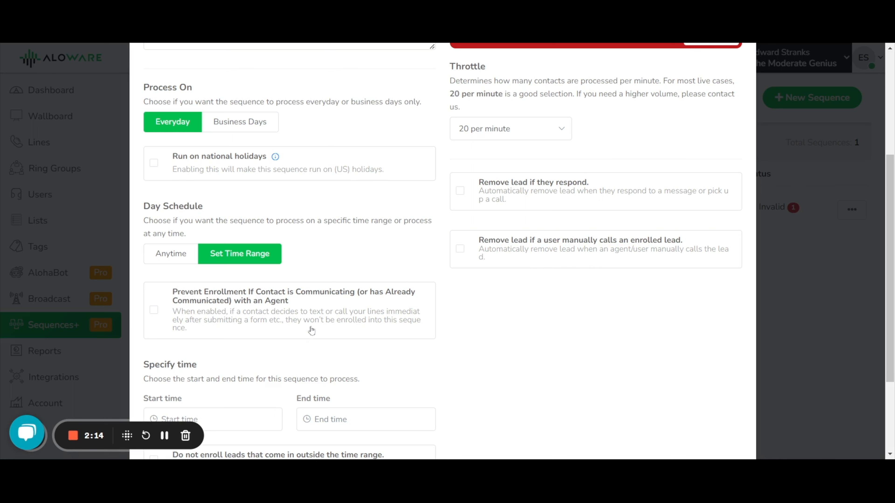
{"action": "left_click", "coordinate": [308, 313]}
{"action": "left_click", "coordinate": [617, 196]}
{"action": "left_click", "coordinate": [588, 251]}
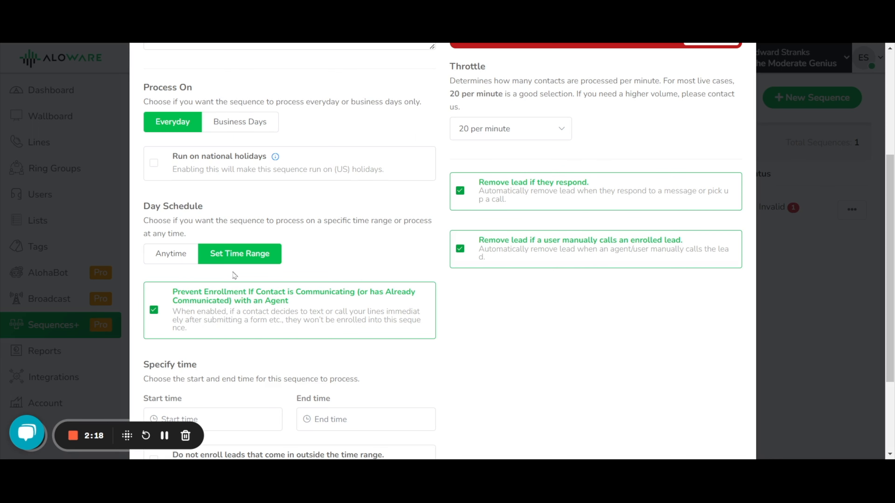
Step: Set the day schedule to Anytime and save the new sequence
{"action": "left_click", "coordinate": [166, 255]}
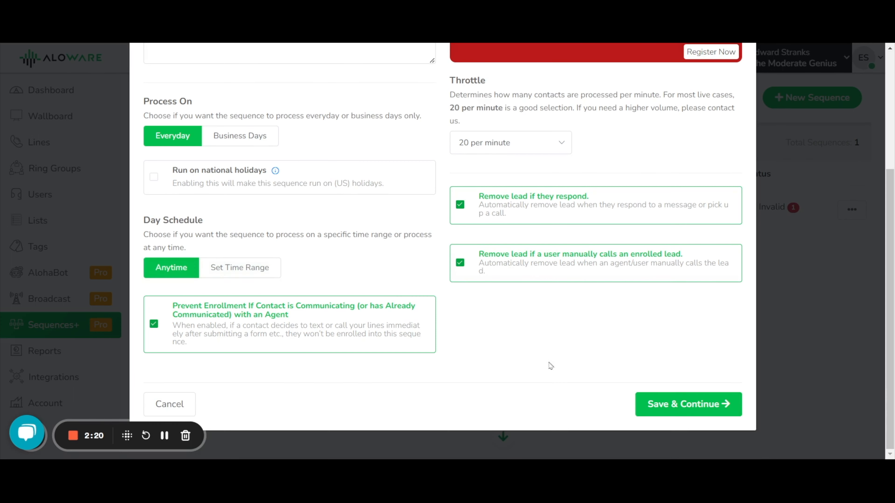
{"action": "left_click", "coordinate": [684, 408]}
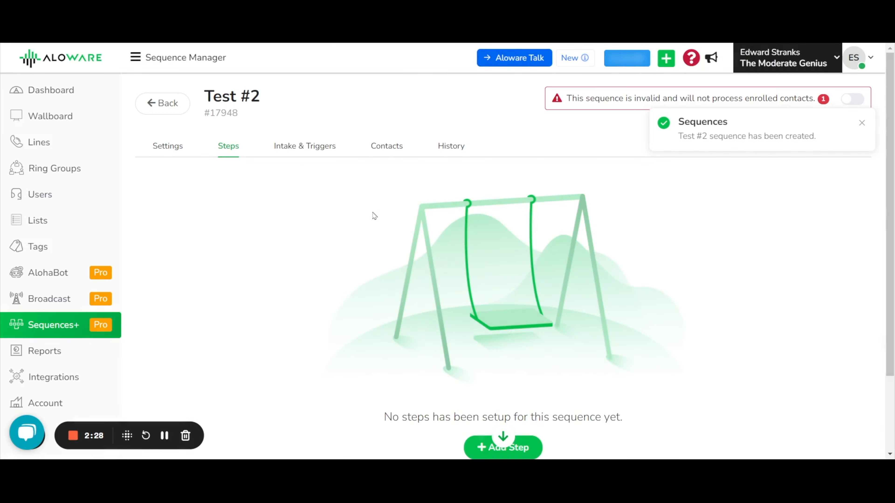
Step: Examine the step types that can be added to the sequence, and leave without adding one
{"action": "scroll", "coordinate": [379, 208], "scroll_direction": "down", "scroll_amount": 2}
{"action": "left_click", "coordinate": [485, 378]}
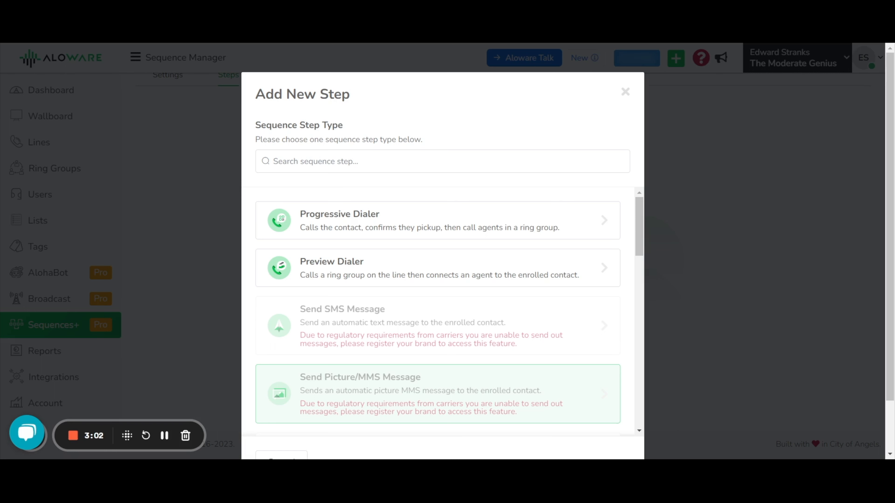
{"action": "scroll", "coordinate": [488, 375], "scroll_direction": "down", "scroll_amount": 5}
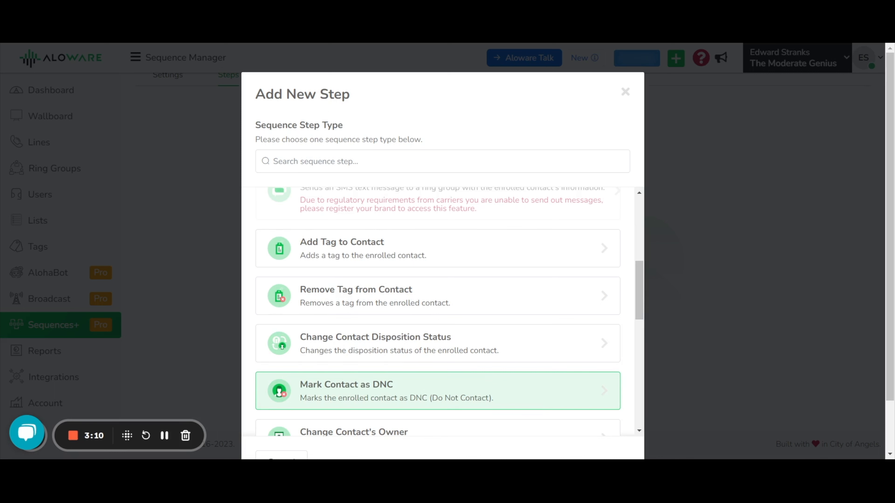
{"action": "scroll", "coordinate": [359, 317], "scroll_direction": "down", "scroll_amount": 6}
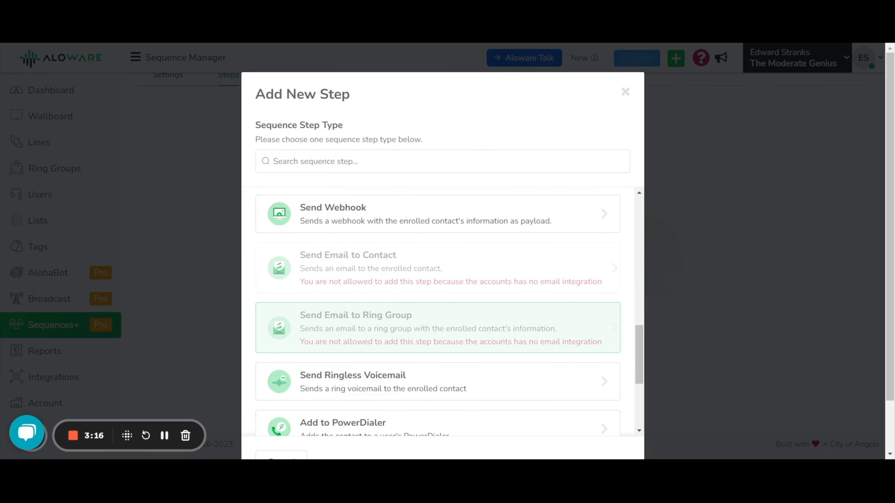
{"action": "scroll", "coordinate": [358, 316], "scroll_direction": "down", "scroll_amount": 5}
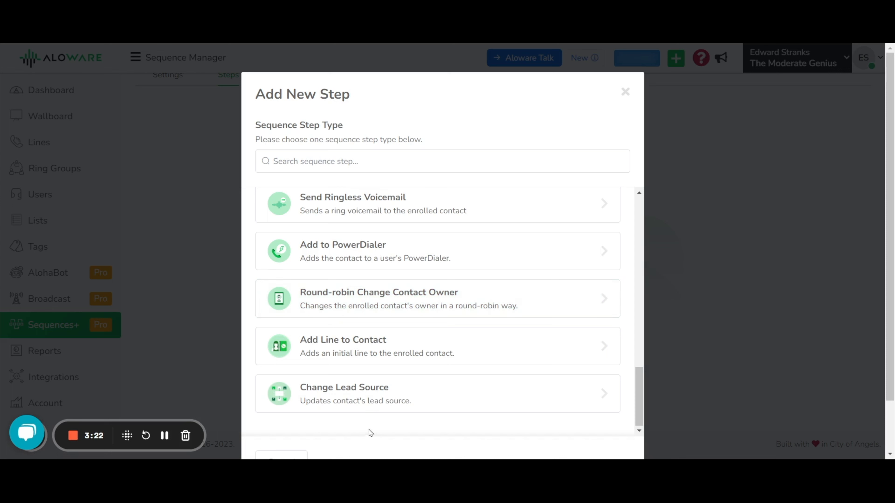
{"action": "scroll", "coordinate": [364, 427], "scroll_direction": "up", "scroll_amount": 10}
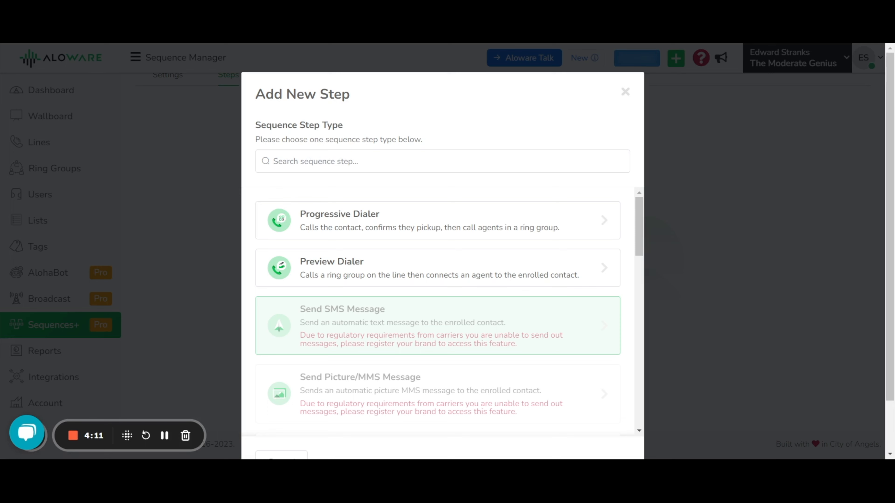
{"action": "scroll", "coordinate": [497, 316], "scroll_direction": "down", "scroll_amount": 5}
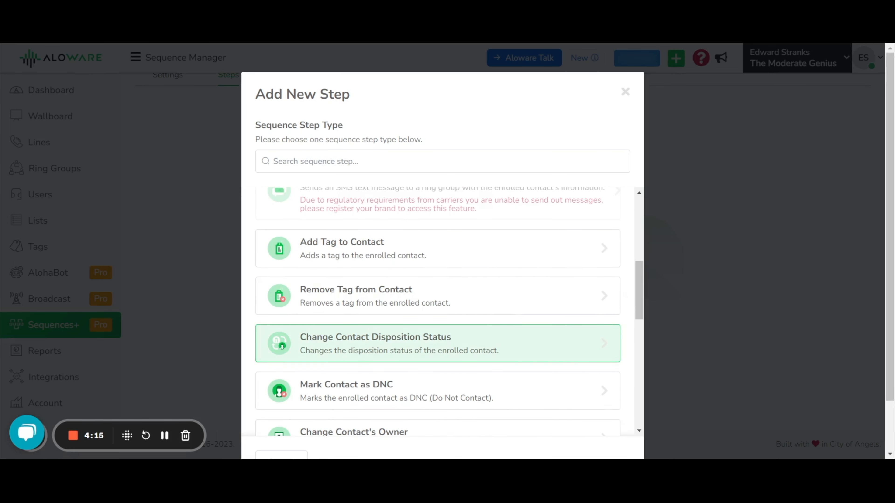
{"action": "scroll", "coordinate": [493, 342], "scroll_direction": "down", "scroll_amount": 5}
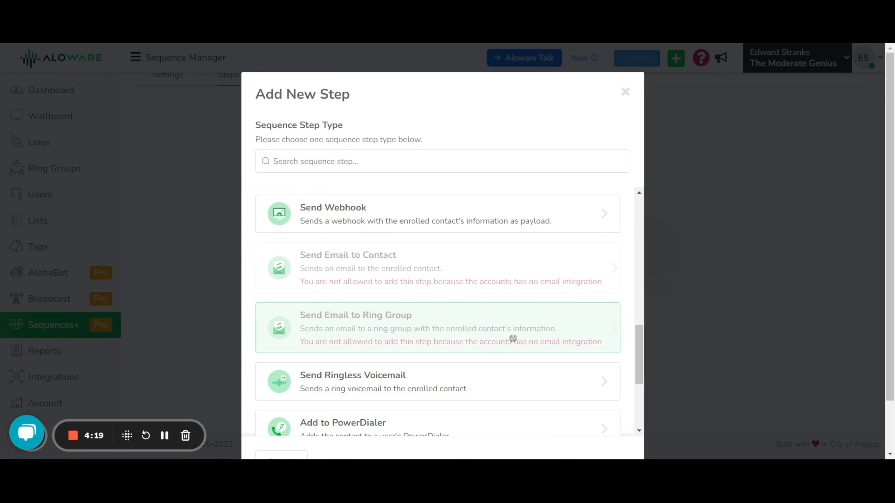
{"action": "left_click_drag", "start_coordinate": [642, 367], "coordinate": [610, 245]}
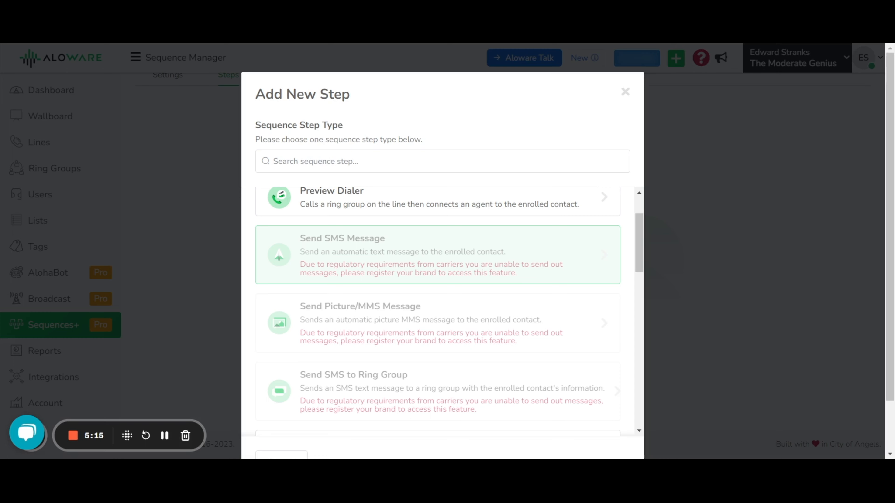
{"action": "left_click", "coordinate": [625, 91]}
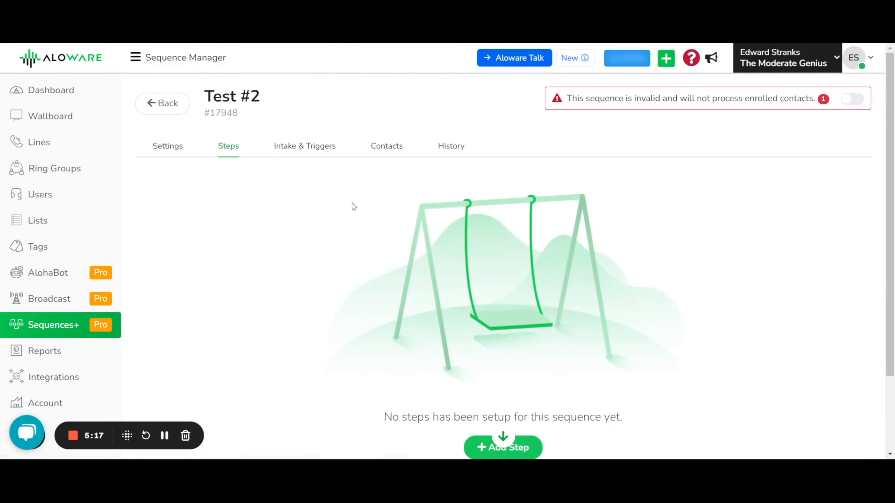
Step: Install the email service for lead intake on the Test #2 sequence
{"action": "left_click", "coordinate": [304, 151]}
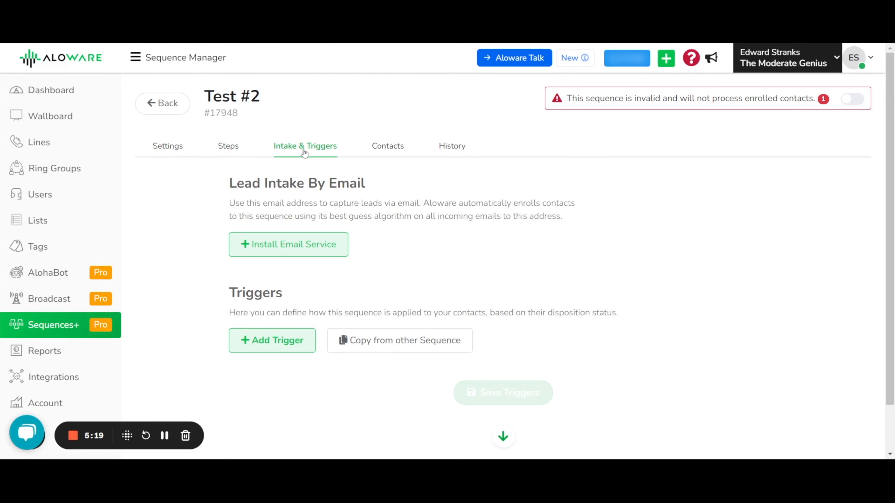
{"action": "left_click", "coordinate": [289, 244]}
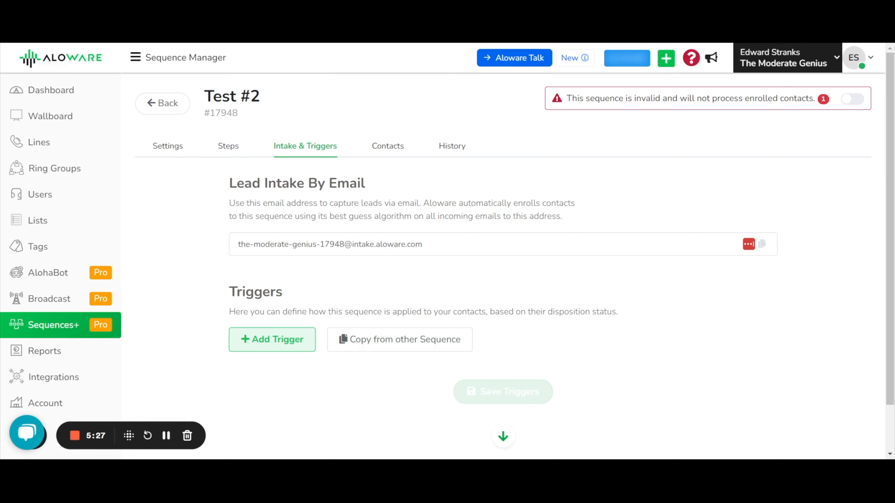
Step: Add a contact disposition trigger that enrolls contacts disposed to New in this sequence, and save the triggers
{"action": "scroll", "coordinate": [216, 337], "scroll_direction": "down", "scroll_amount": 1}
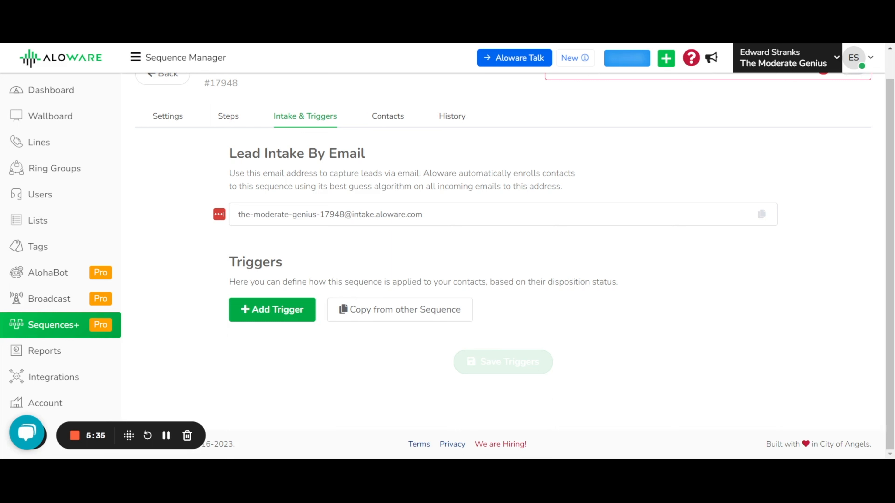
{"action": "left_click", "coordinate": [248, 310]}
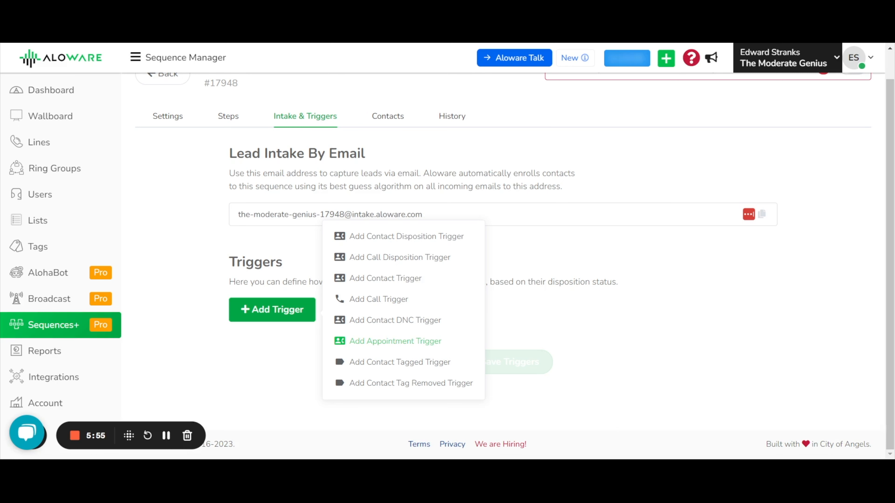
{"action": "left_click", "coordinate": [415, 237]}
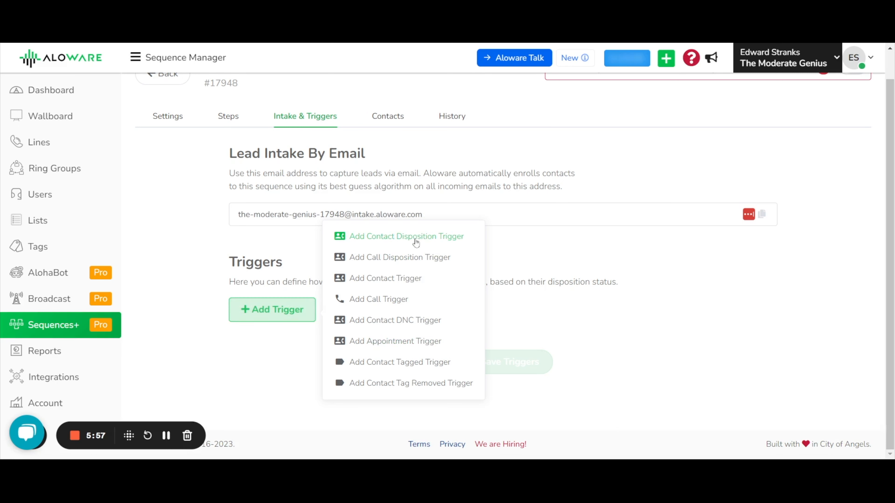
{"action": "left_click", "coordinate": [396, 402]}
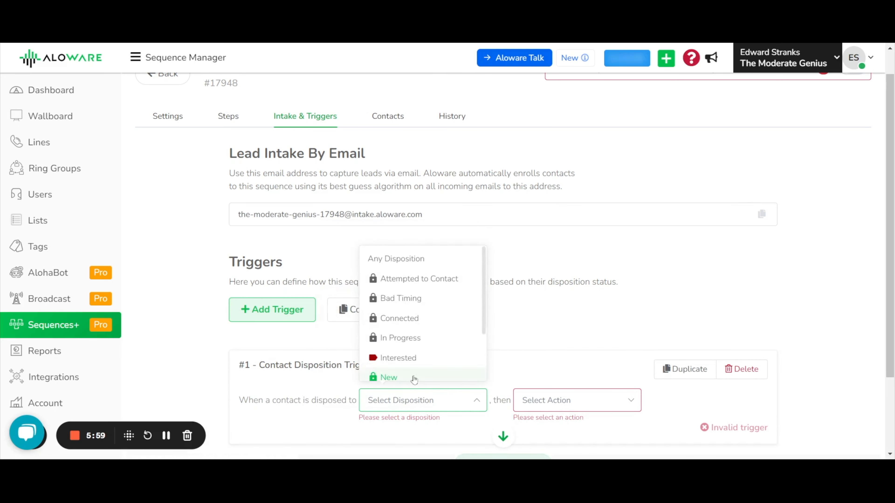
{"action": "left_click", "coordinate": [382, 375]}
{"action": "left_click", "coordinate": [583, 402]}
{"action": "left_click", "coordinate": [576, 347]}
{"action": "scroll", "coordinate": [893, 279], "scroll_direction": "down", "scroll_amount": 2}
{"action": "scroll", "coordinate": [893, 277], "scroll_direction": "down", "scroll_amount": 1}
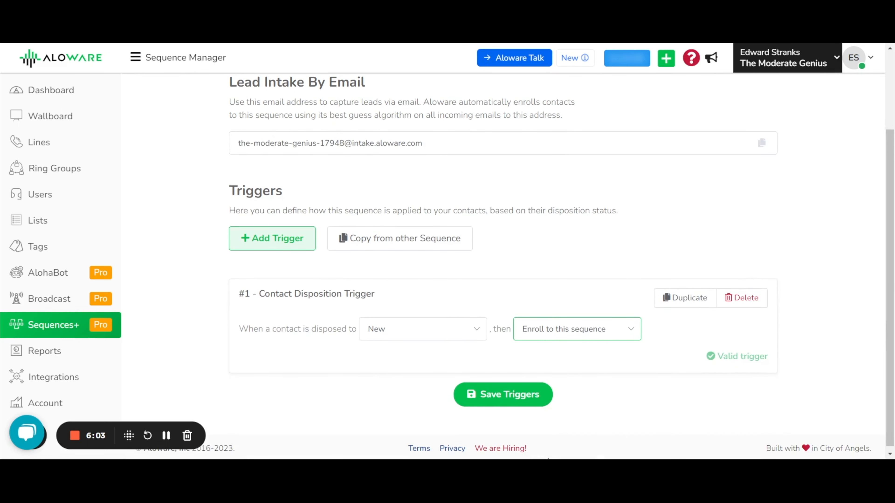
{"action": "left_click", "coordinate": [494, 398]}
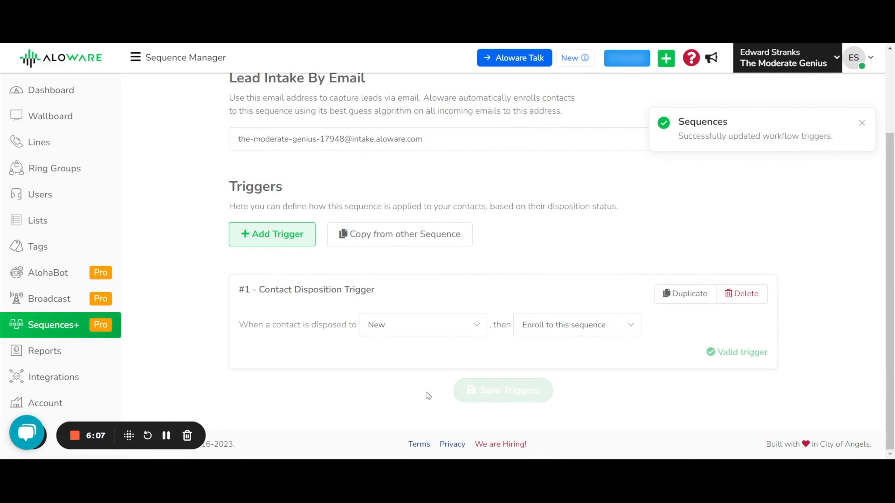
Step: Add a second contact disposition trigger that disenrolls contacts disposed to Connected from this sequence
{"action": "left_click", "coordinate": [286, 238]}
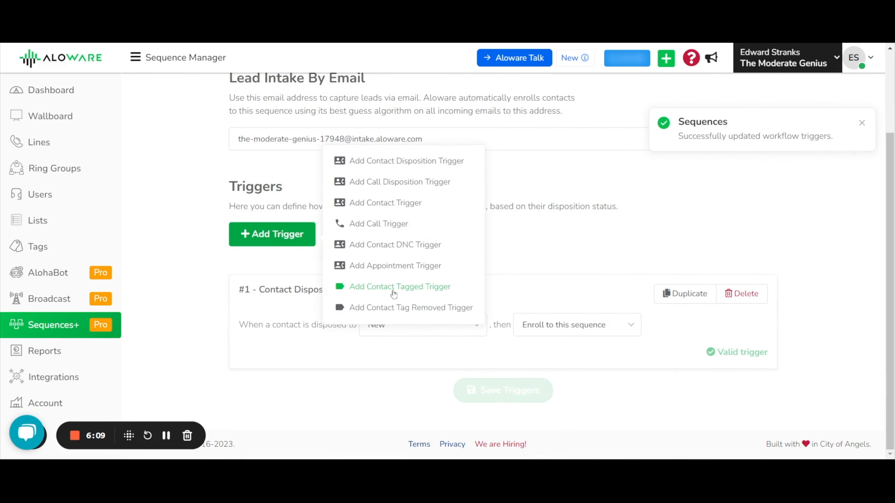
{"action": "left_click", "coordinate": [440, 162]}
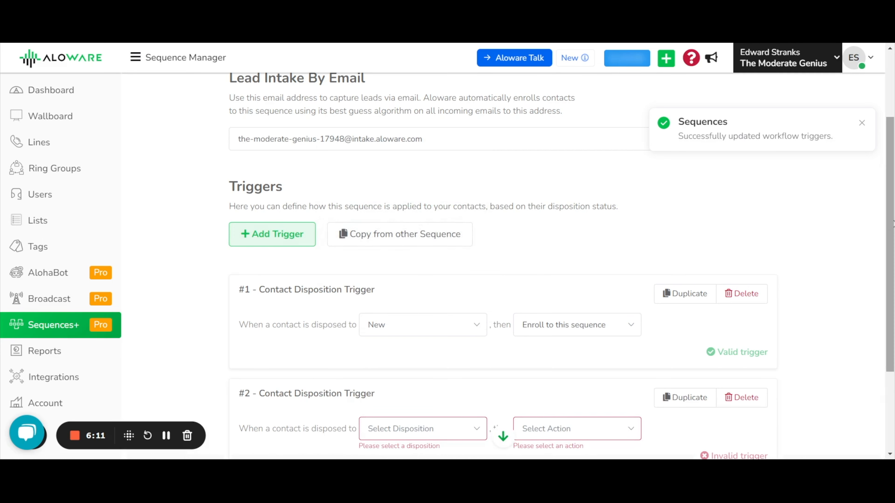
{"action": "scroll", "coordinate": [503, 436], "scroll_direction": "down", "scroll_amount": 3}
{"action": "left_click", "coordinate": [408, 340]}
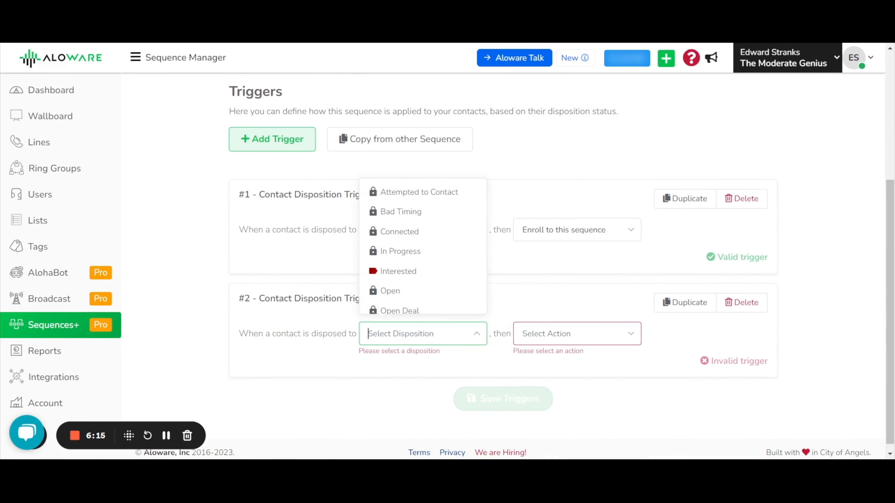
{"action": "scroll", "coordinate": [472, 269], "scroll_direction": "down", "scroll_amount": 1}
{"action": "scroll", "coordinate": [473, 269], "scroll_direction": "up", "scroll_amount": 1}
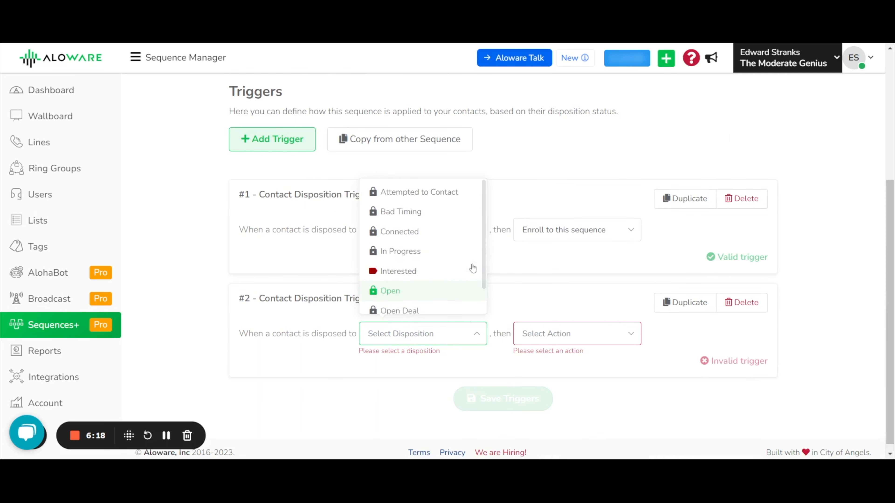
{"action": "left_click", "coordinate": [420, 231]}
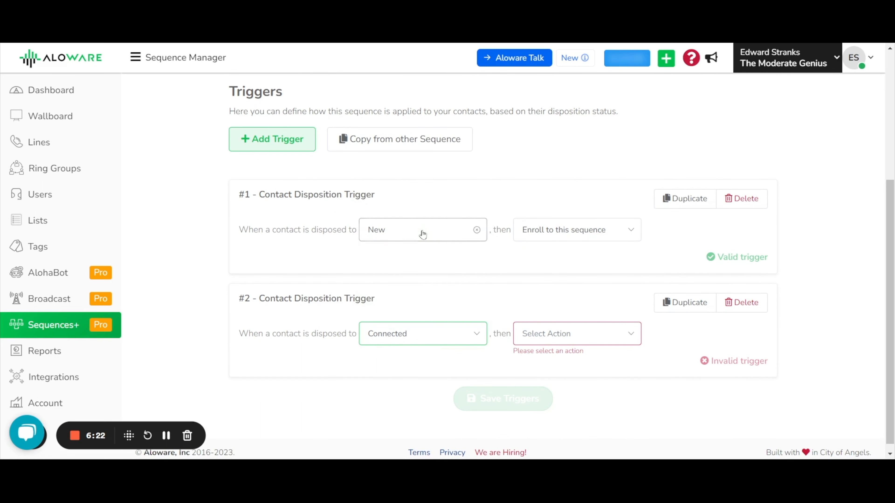
{"action": "left_click", "coordinate": [533, 341]}
{"action": "left_click", "coordinate": [560, 391]}
{"action": "left_click", "coordinate": [412, 376]}
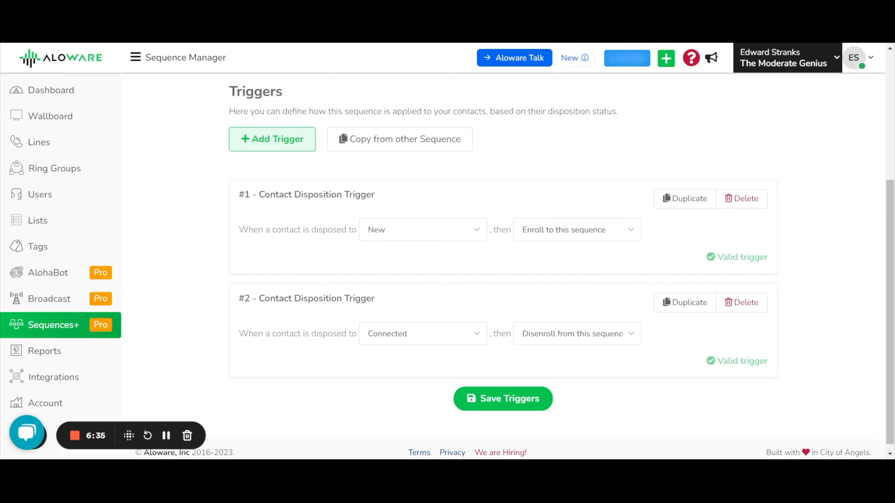
Step: Examine the contact group and single contact options for enrolling contacts in Test #2, and leave without enrolling any
{"action": "scroll", "coordinate": [397, 393], "scroll_direction": "up", "scroll_amount": 5}
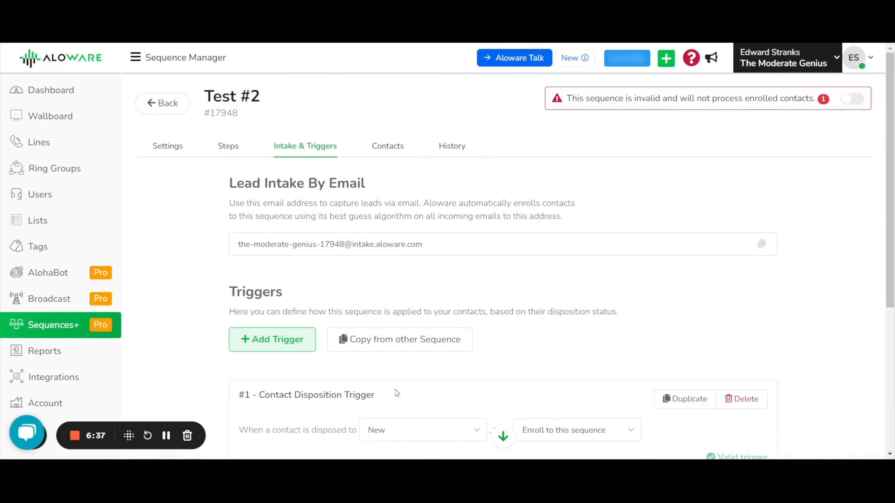
{"action": "left_click", "coordinate": [400, 157]}
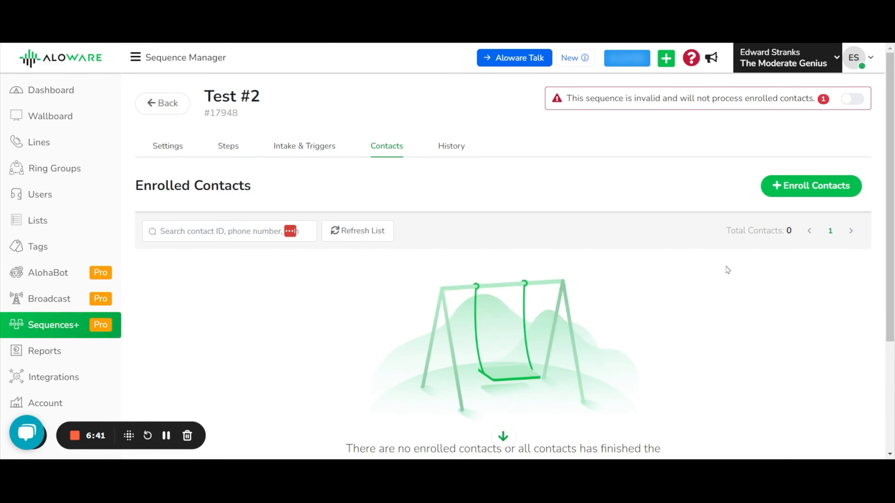
{"action": "left_click", "coordinate": [822, 193]}
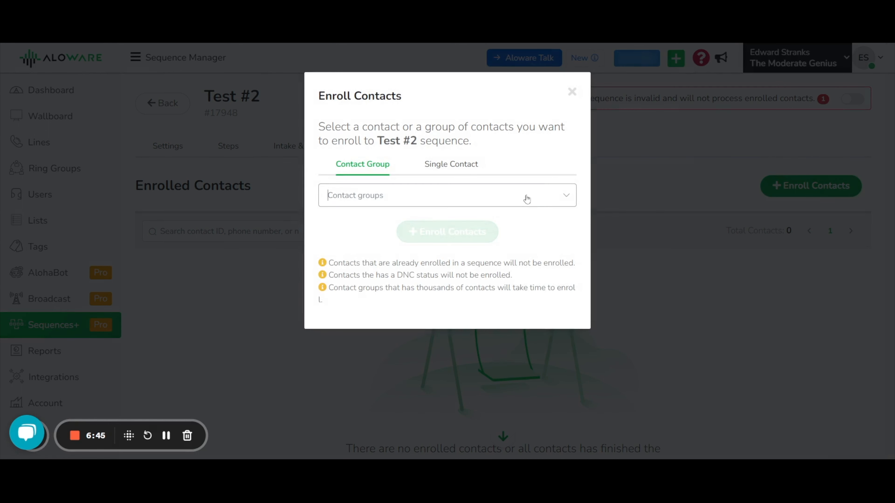
{"action": "left_click", "coordinate": [526, 199]}
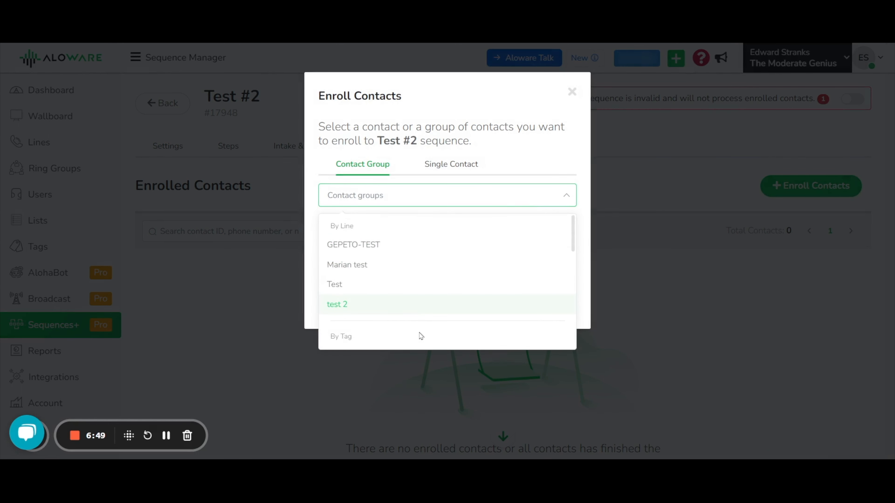
{"action": "scroll", "coordinate": [421, 335], "scroll_direction": "down", "scroll_amount": 5}
{"action": "scroll", "coordinate": [419, 333], "scroll_direction": "up", "scroll_amount": 5}
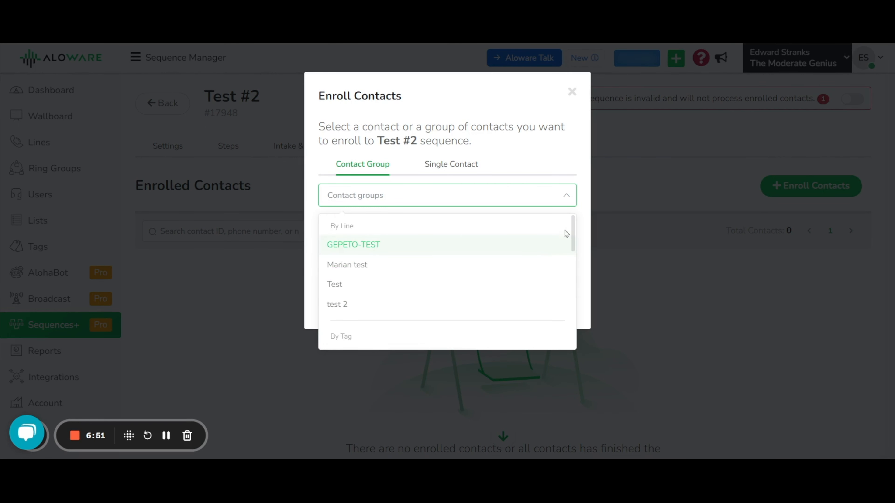
{"action": "left_click_drag", "start_coordinate": [574, 235], "coordinate": [573, 338]}
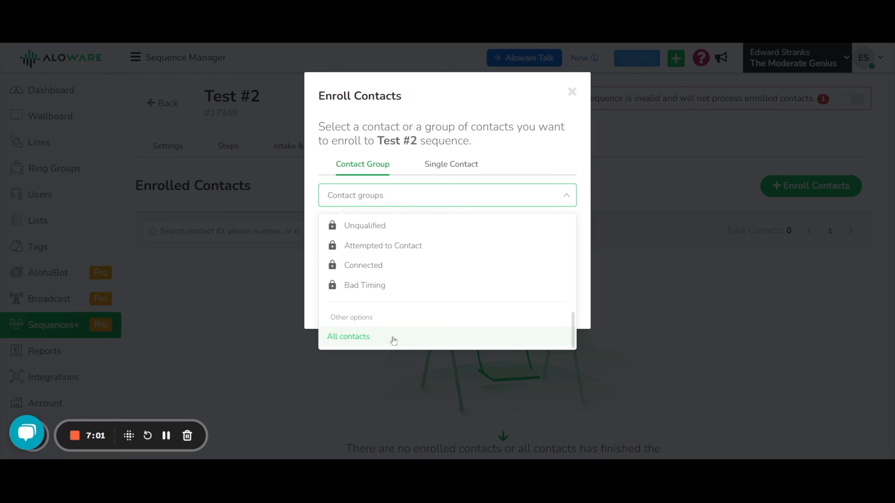
{"action": "left_click", "coordinate": [553, 148]}
{"action": "left_click", "coordinate": [458, 167]}
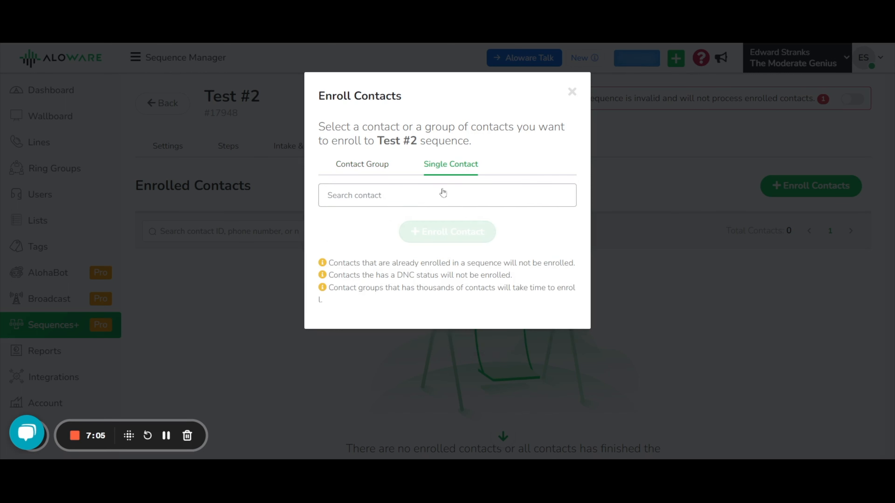
{"action": "left_click", "coordinate": [571, 91]}
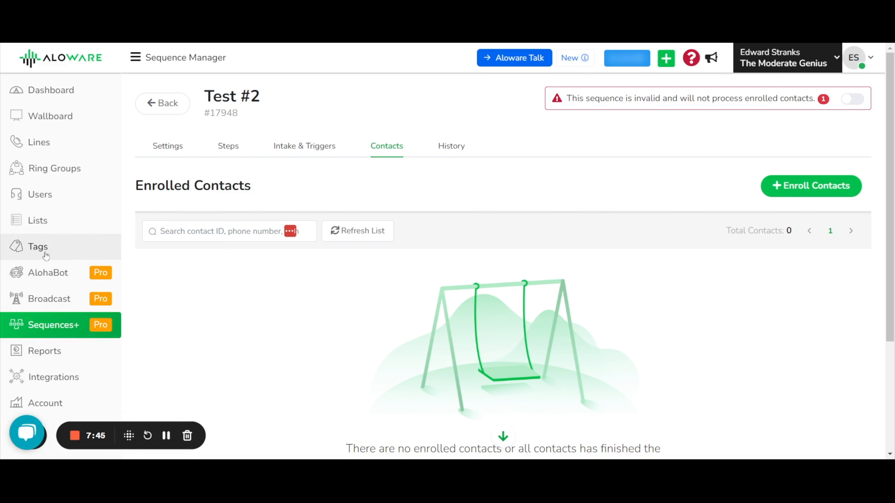
Step: Start enrolling the contacts tagged TMG in a sequence and select Test #2, without submitting the enrollment
{"action": "left_click", "coordinate": [67, 256]}
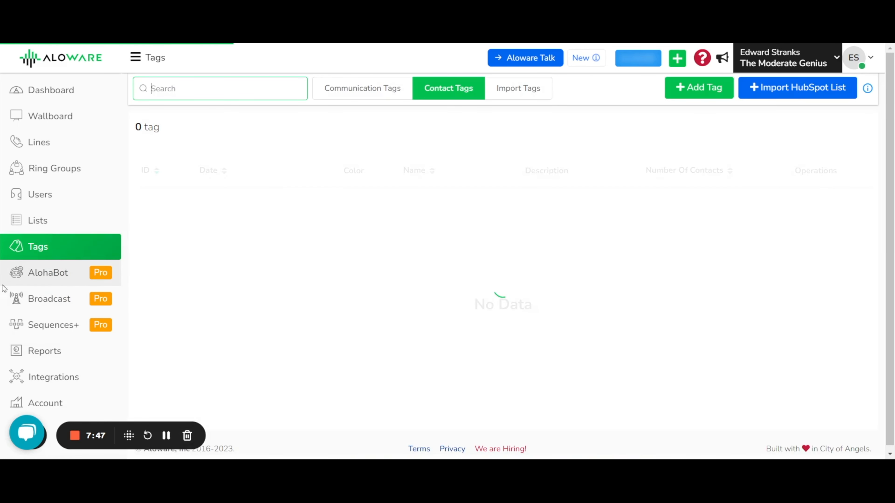
{"action": "scroll", "coordinate": [361, 359], "scroll_direction": "down", "scroll_amount": 10}
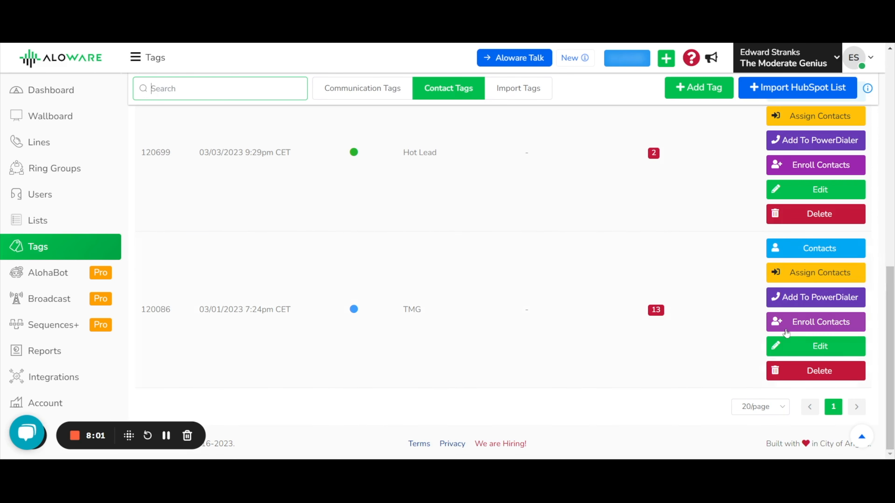
{"action": "left_click", "coordinate": [799, 326]}
{"action": "left_click", "coordinate": [597, 283]}
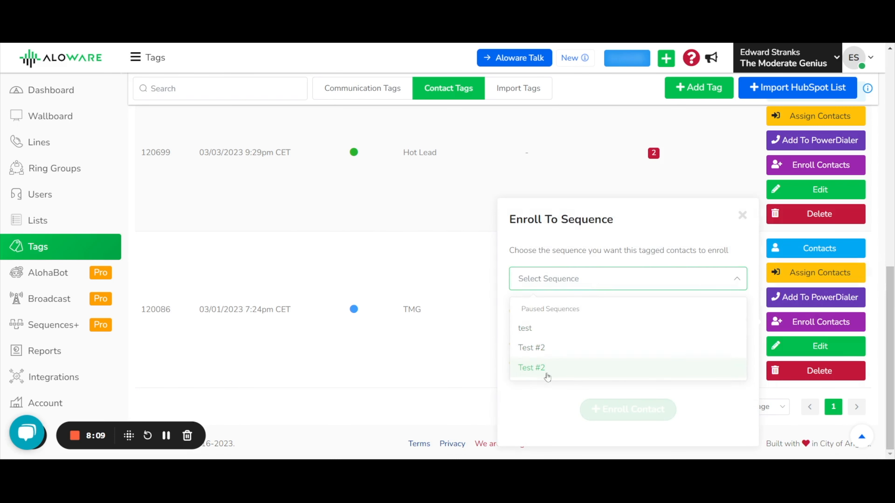
{"action": "left_click", "coordinate": [524, 407]}
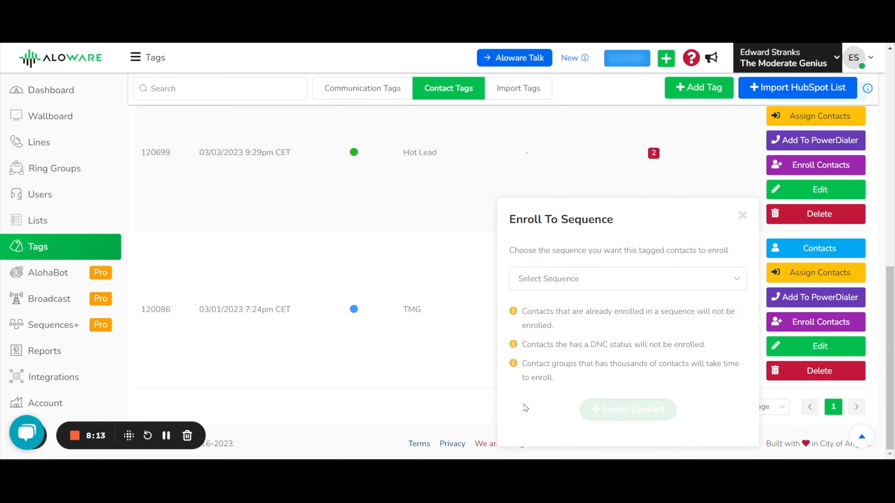
{"action": "left_click", "coordinate": [555, 284]}
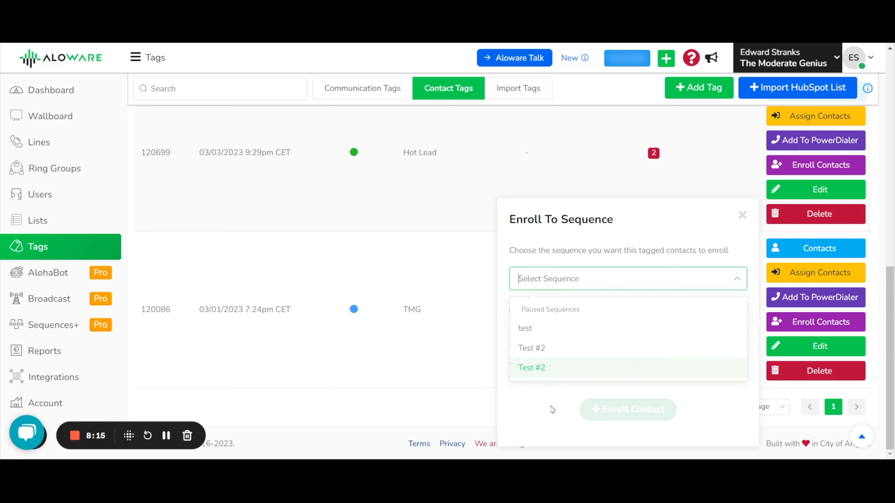
{"action": "left_click", "coordinate": [539, 347]}
{"action": "left_click", "coordinate": [593, 410]}
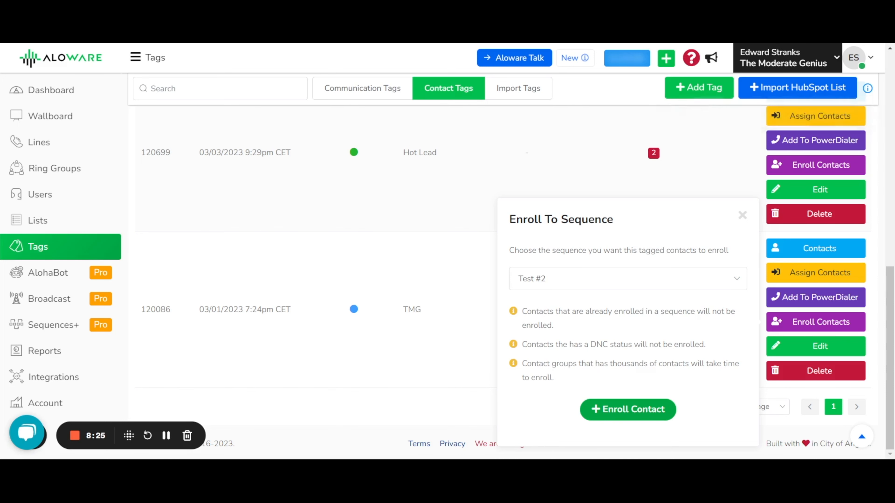
{"action": "scroll", "coordinate": [692, 156], "scroll_direction": "up", "scroll_amount": 10}
{"action": "scroll", "coordinate": [723, 201], "scroll_direction": "down", "scroll_amount": 10}
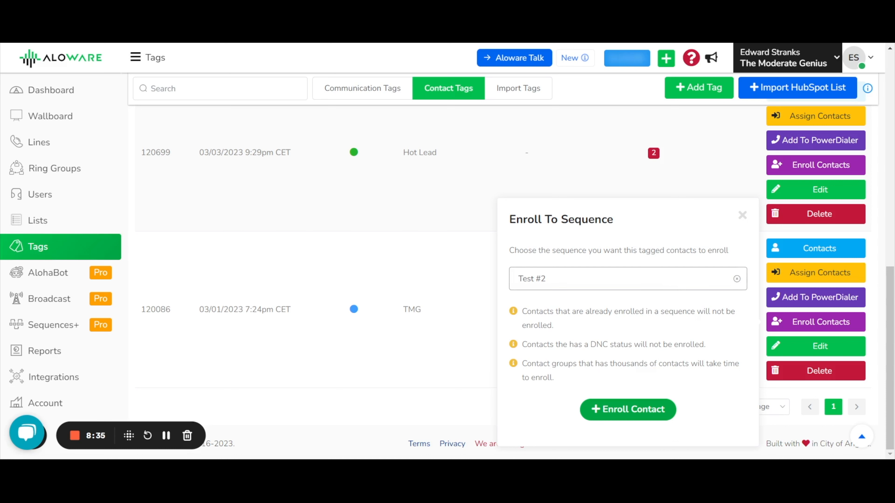
Step: Return to the sequences list and open the settings of the Test #2 sequence
{"action": "left_click", "coordinate": [52, 325]}
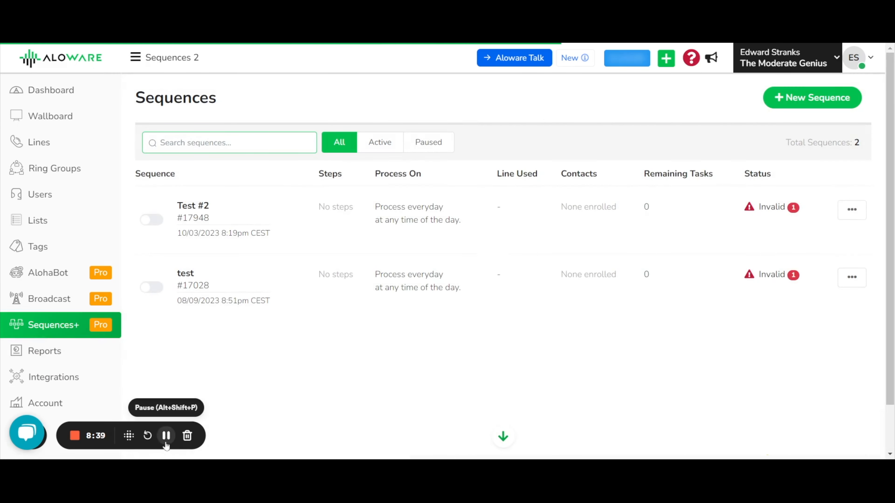
{"action": "left_click", "coordinate": [166, 438]}
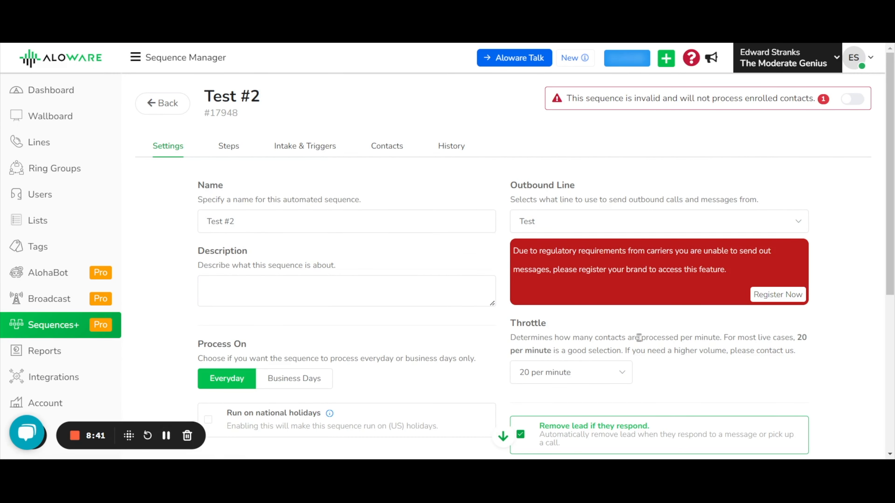